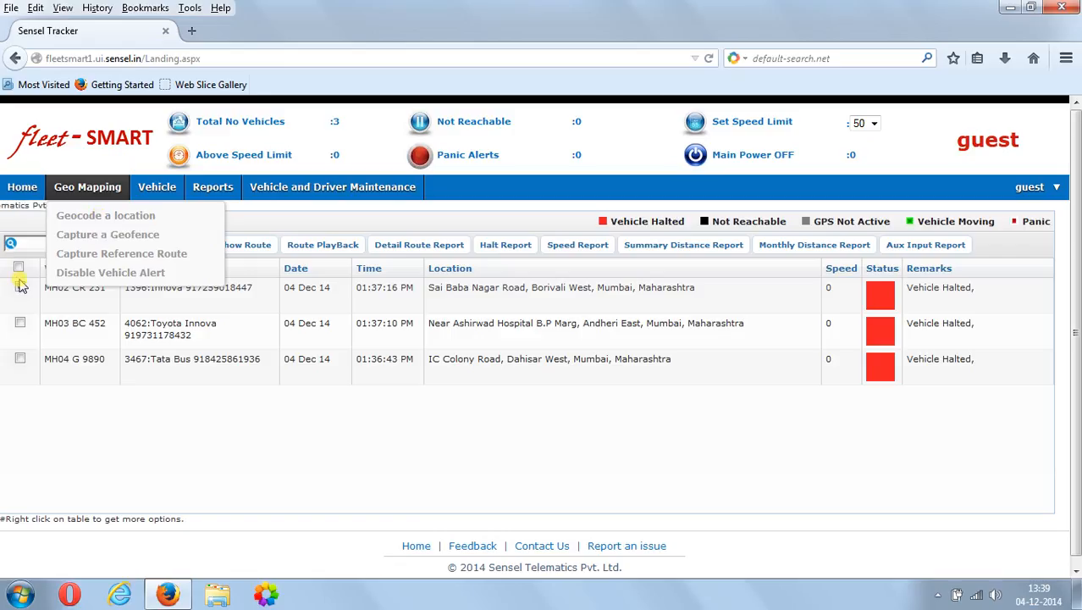
click(86, 218)
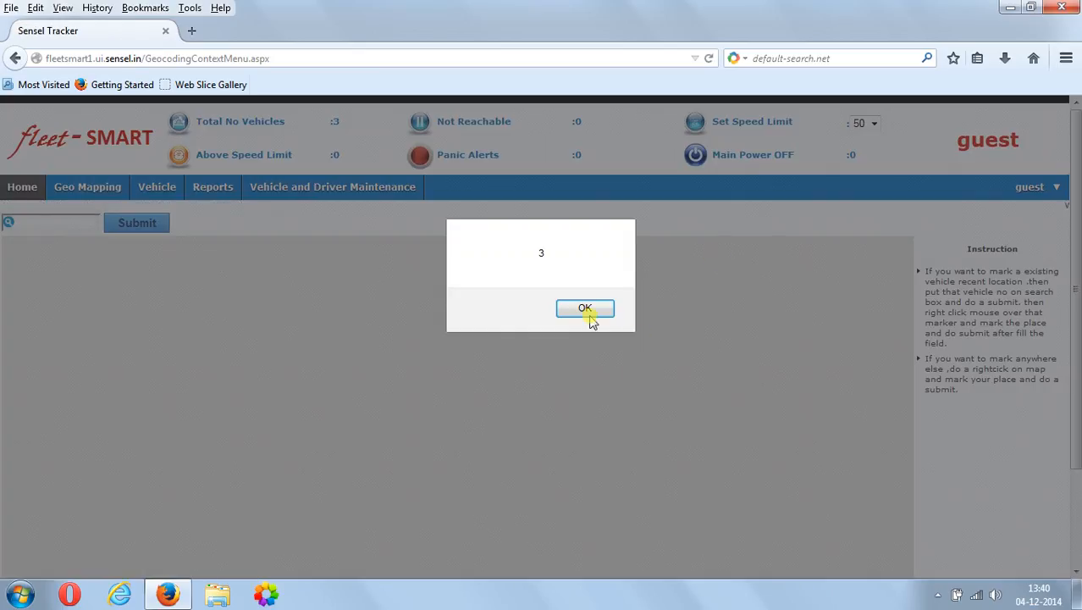
click(585, 308)
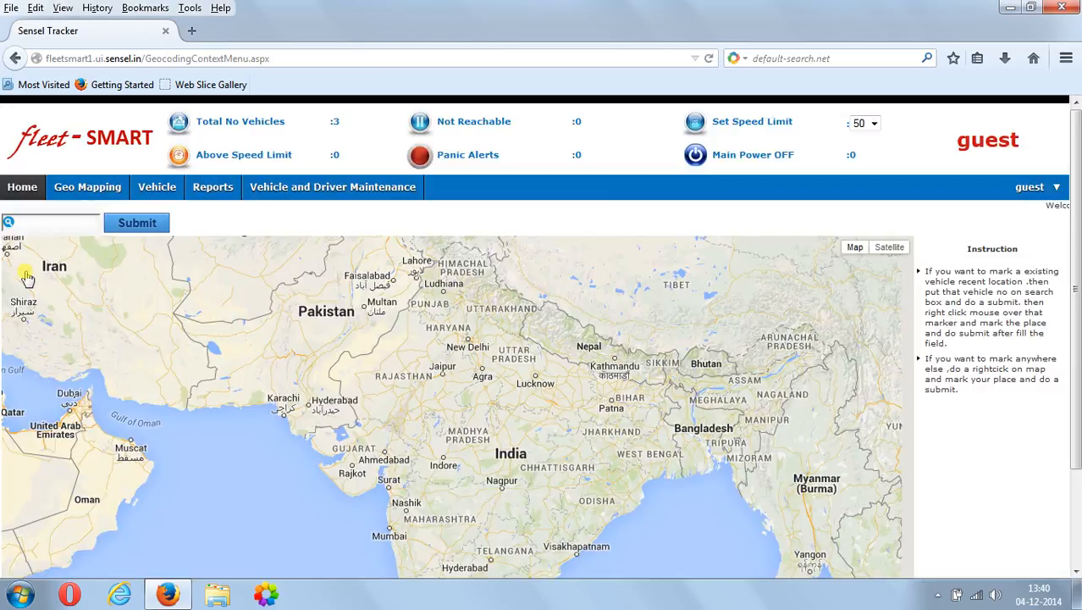
click(53, 222)
text(MH)
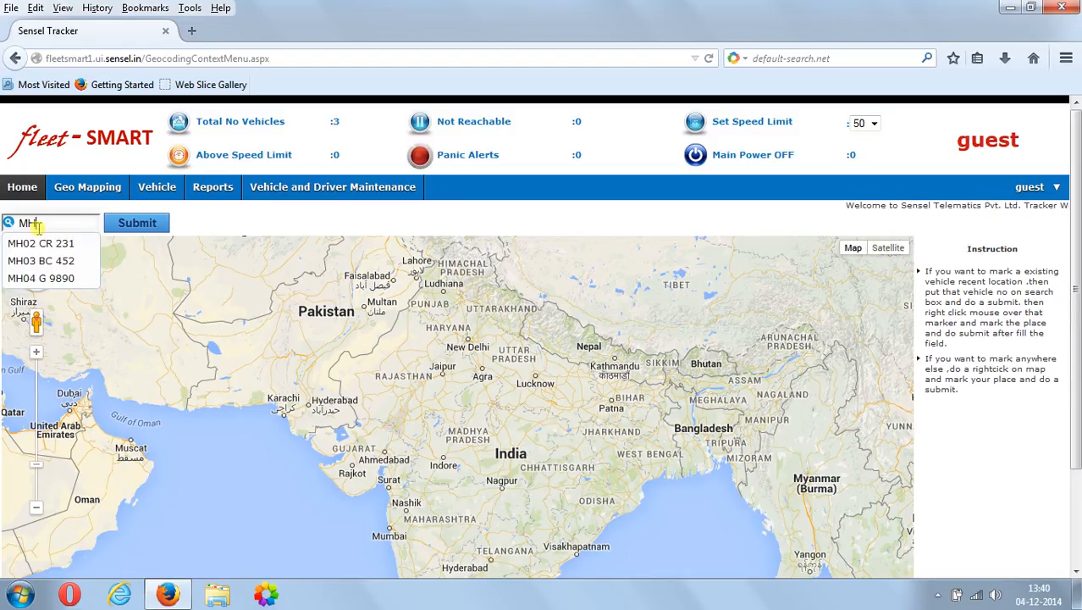
click(37, 244)
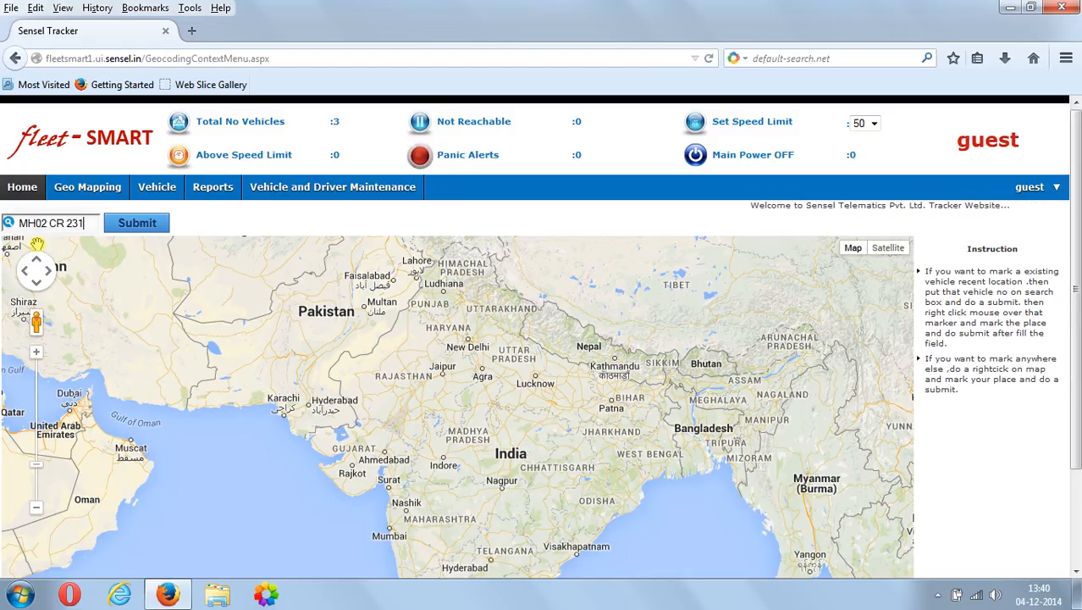
click(131, 220)
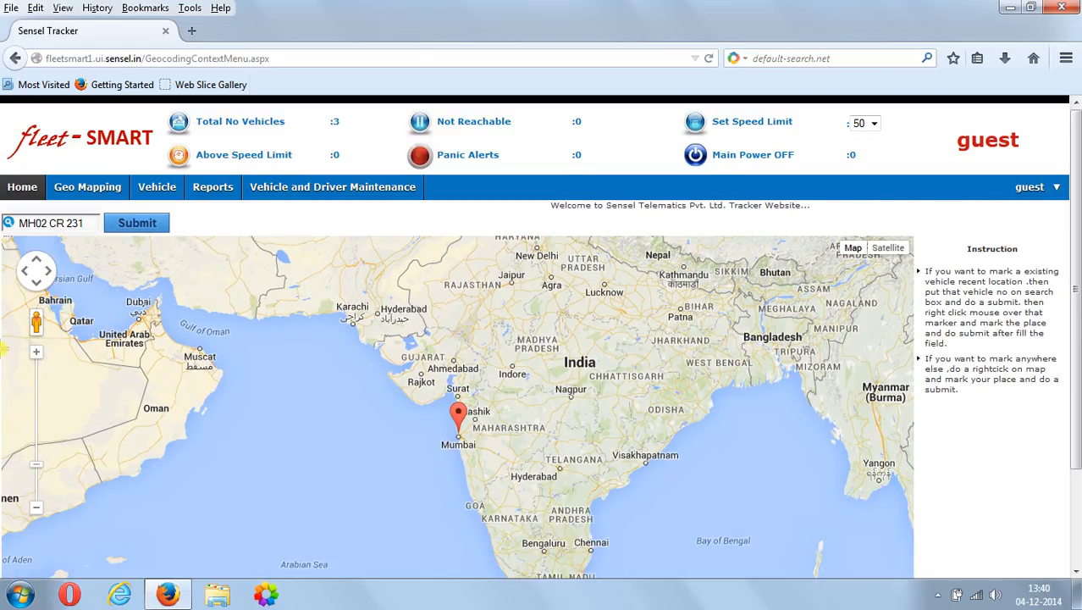
Step: Mark a place at the vehicle's position in Satya Nagar and open its location details form
click(36, 355)
click(36, 356)
click(35, 356)
click(36, 356)
click(35, 355)
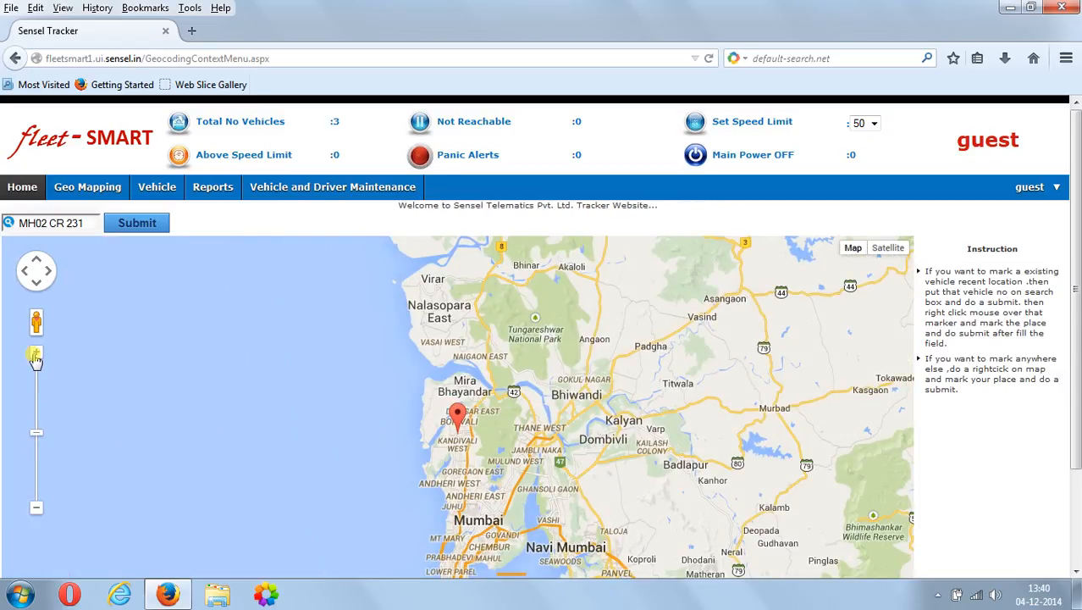
click(35, 355)
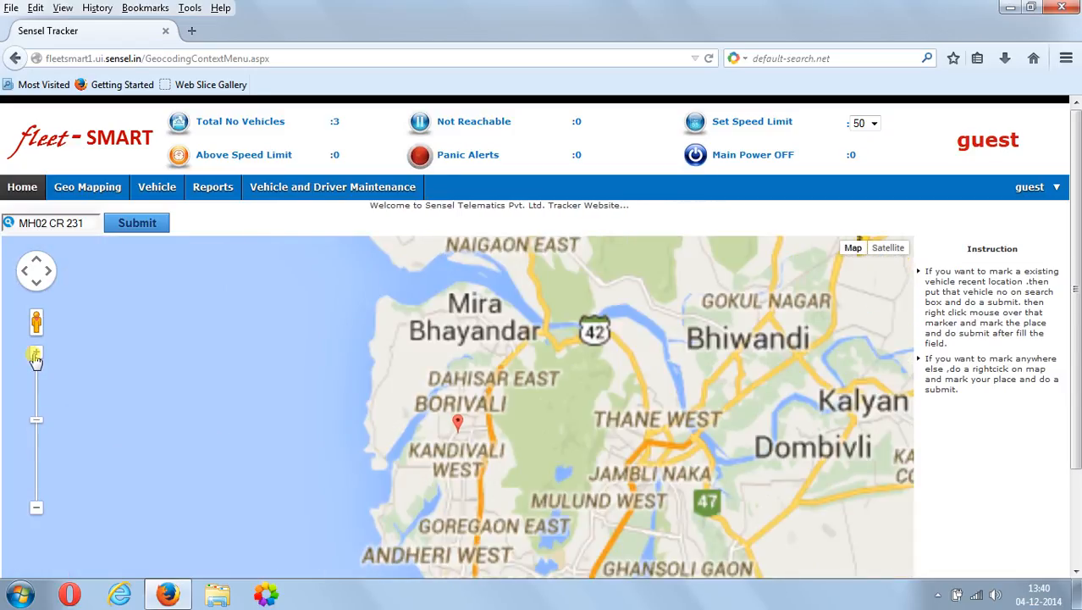
click(35, 356)
click(36, 356)
click(36, 356)
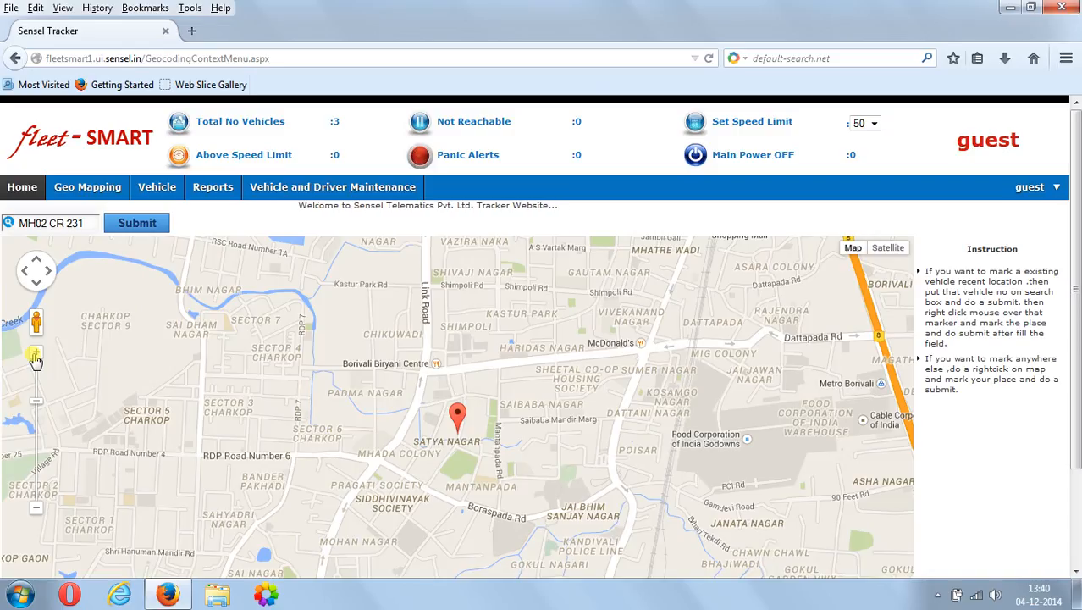
right_click(457, 445)
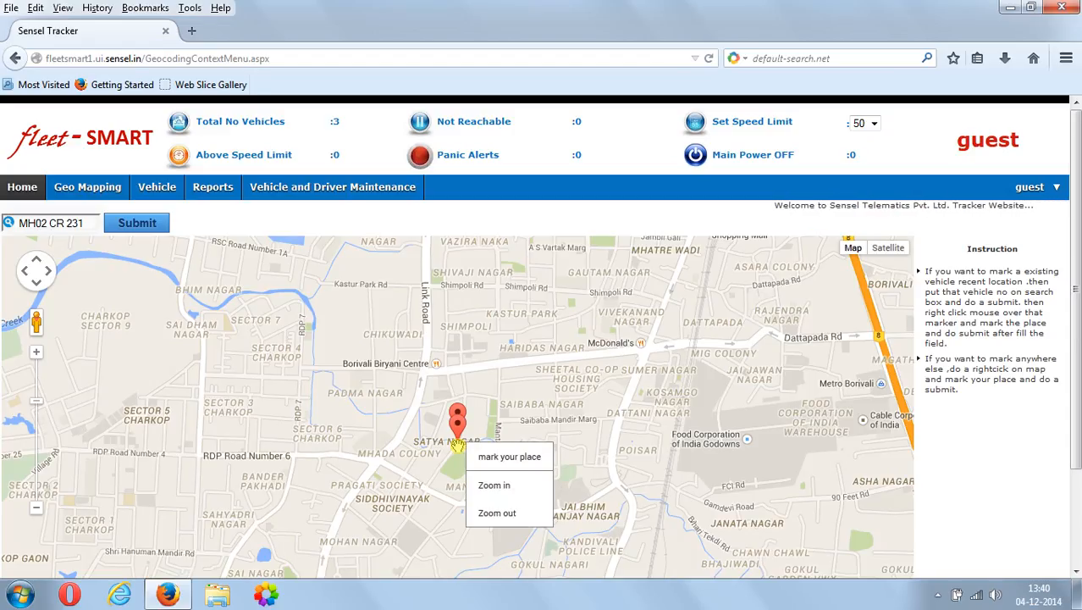
click(509, 461)
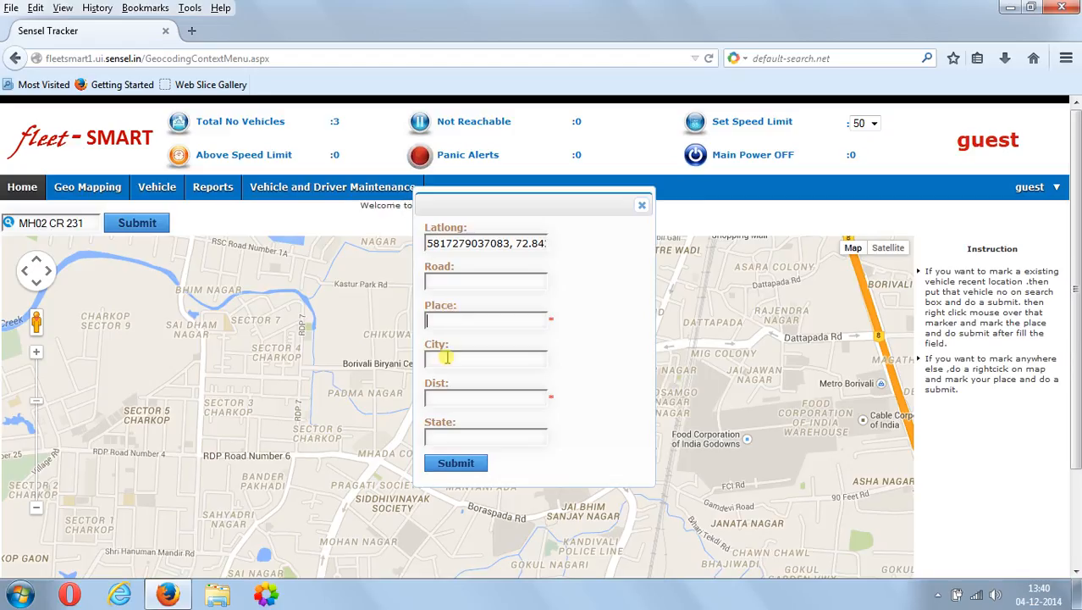
Step: Try to submit the place details with the fields left blank, and close the form
click(431, 467)
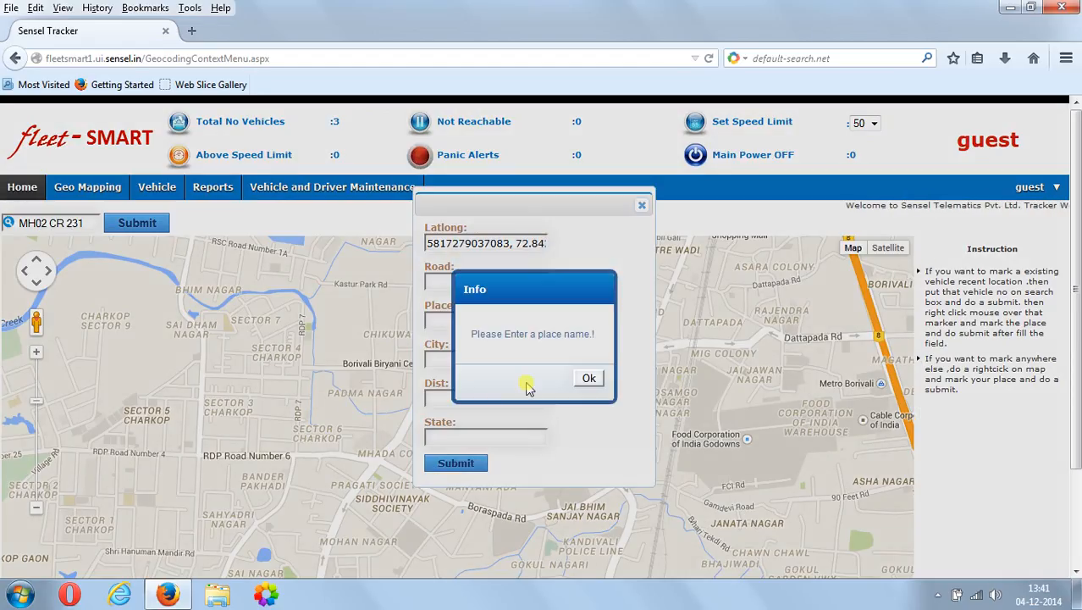
click(588, 377)
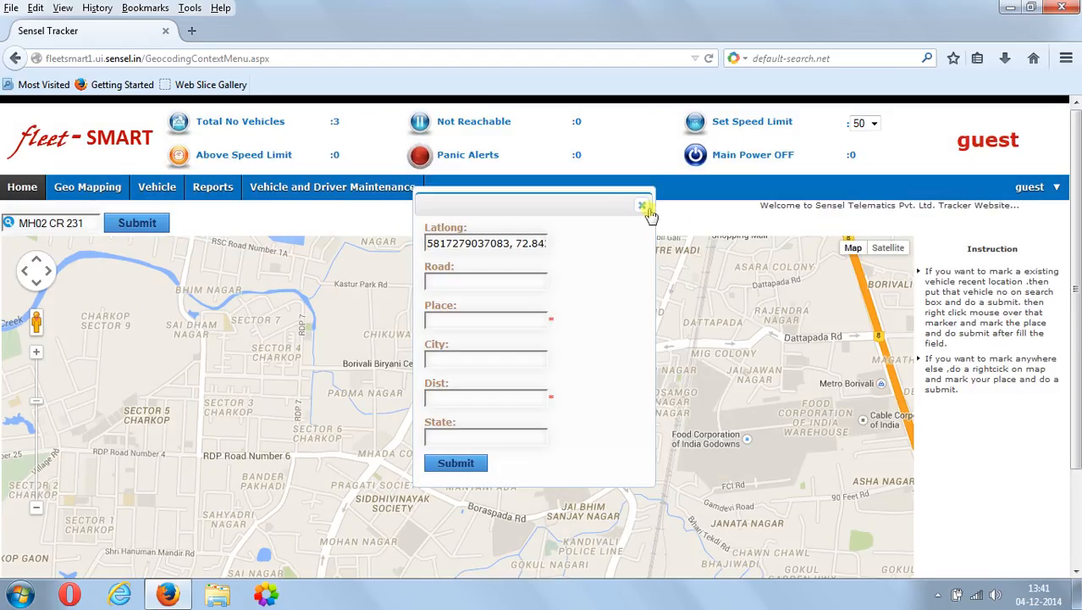
click(646, 208)
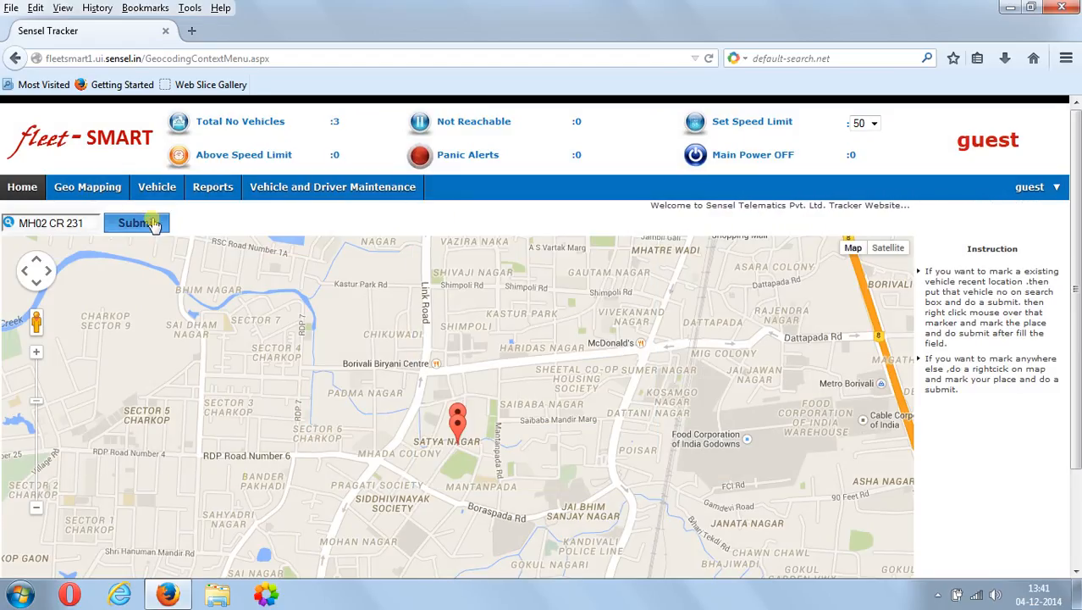
Step: Open the Capture a Geofence page and place a geofence at Kallam in Maharashtra
mouse_move(102, 192)
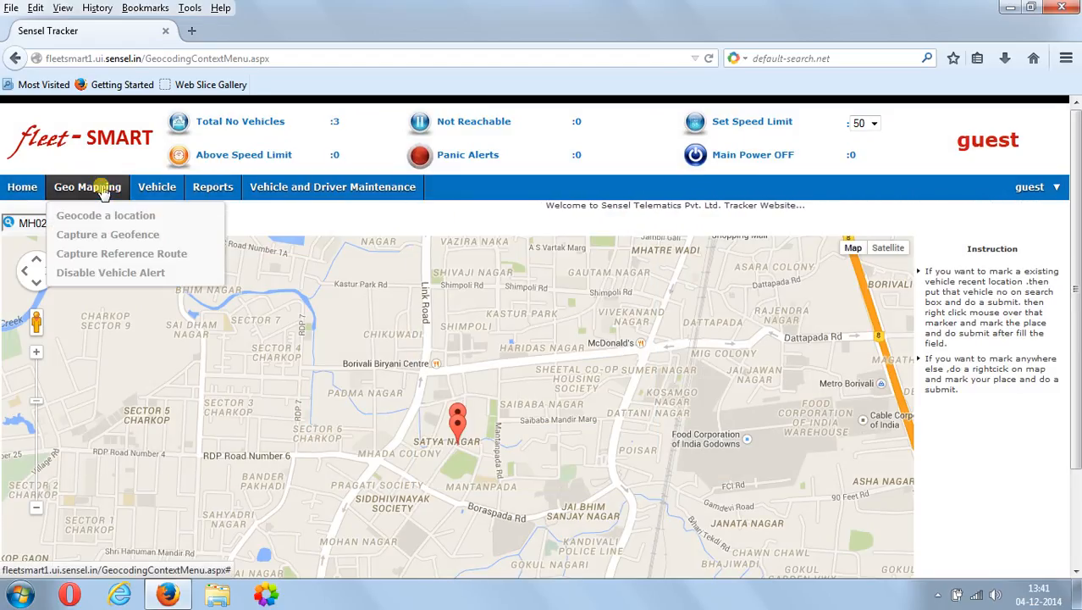
click(93, 241)
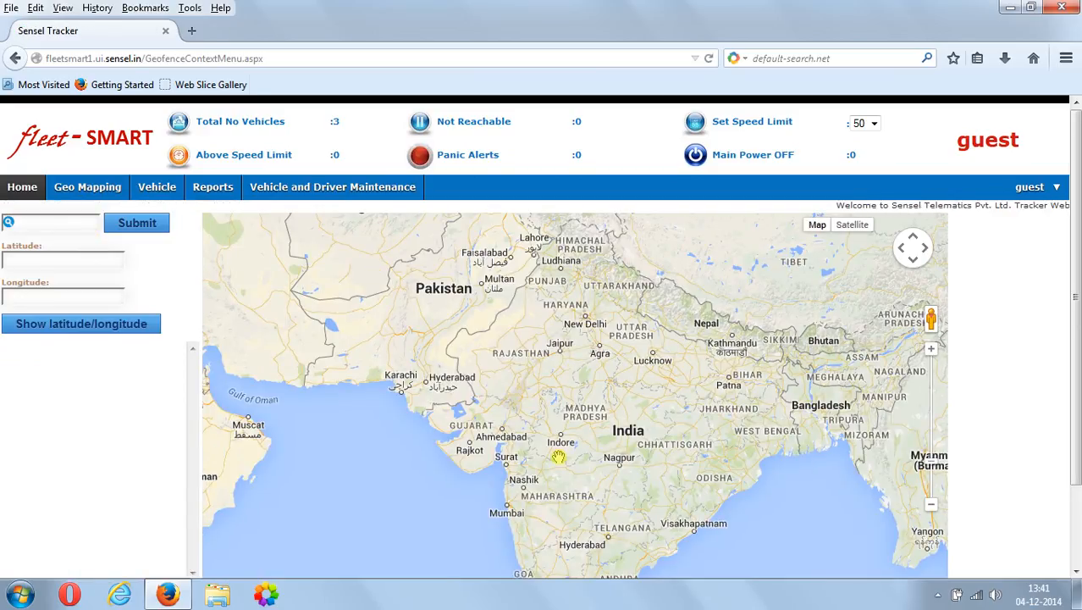
drag(562, 460, 560, 370)
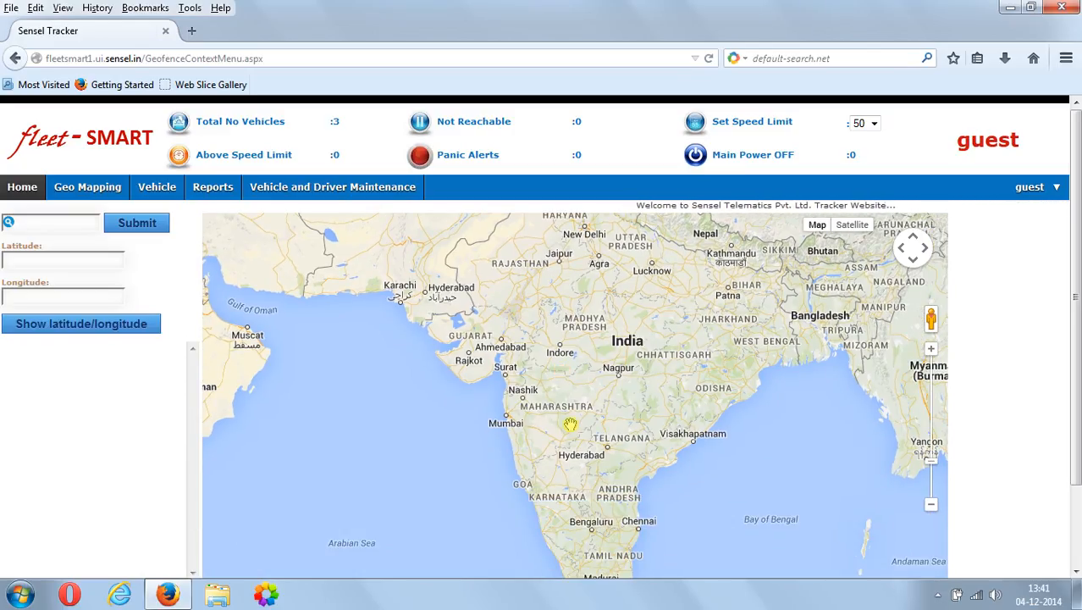
scroll(570, 425, up, 1)
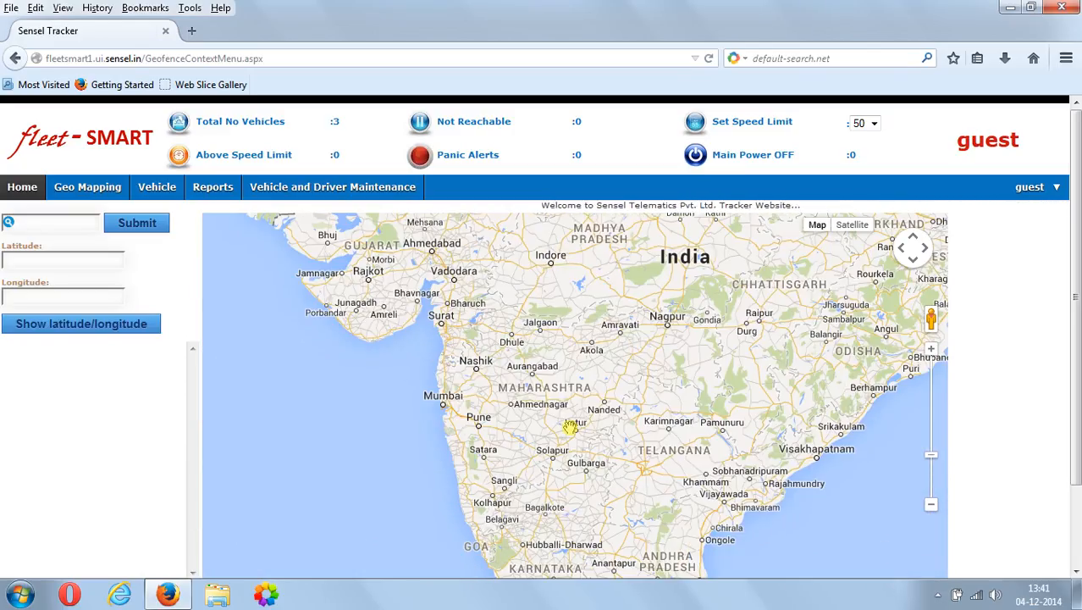
scroll(570, 427, up, 1)
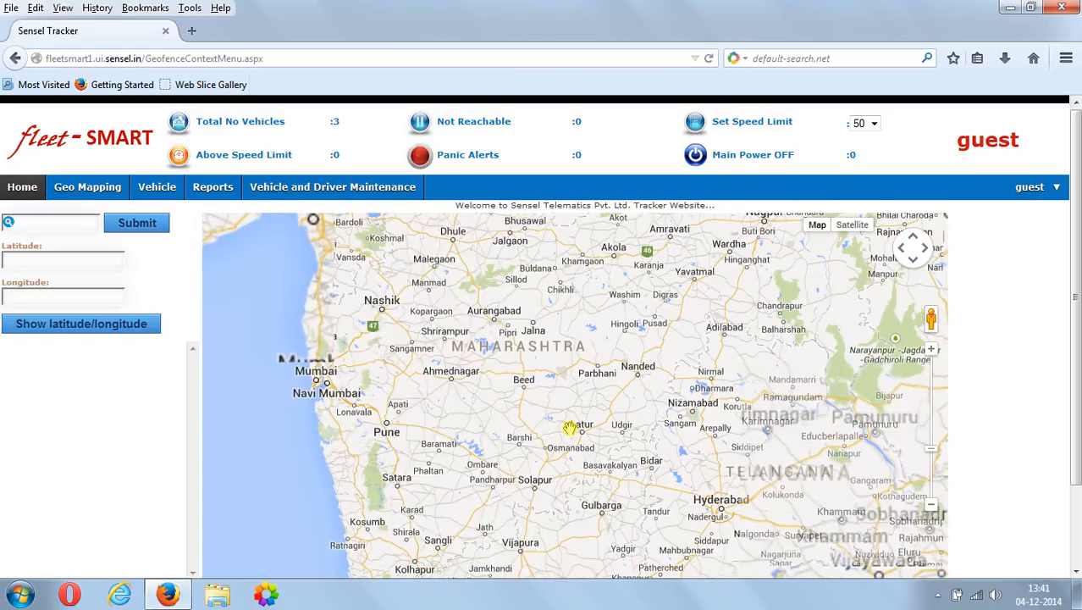
scroll(570, 428, up, 2)
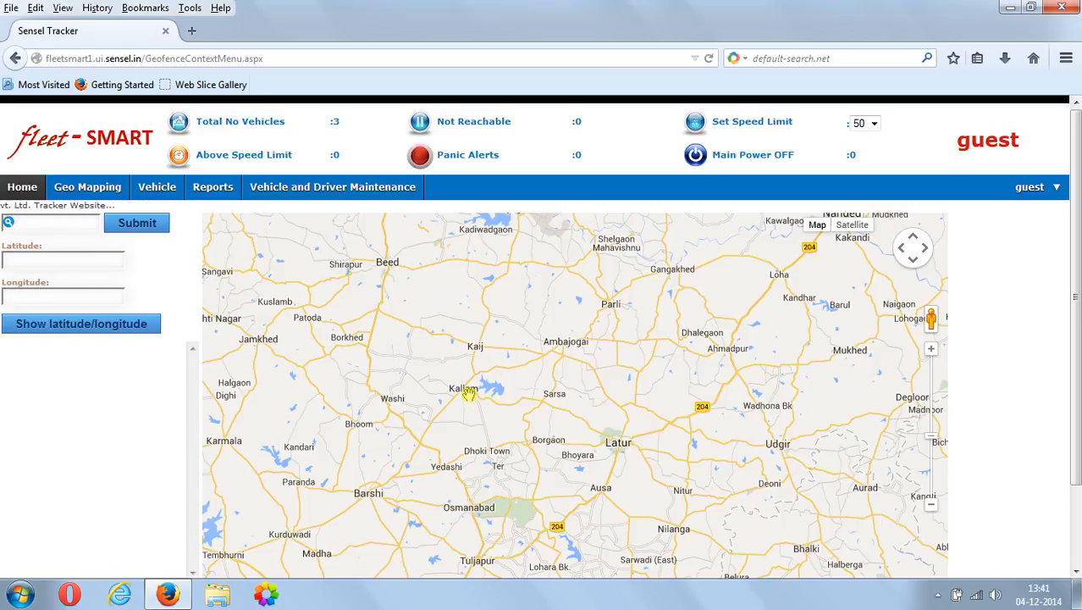
right_click(468, 394)
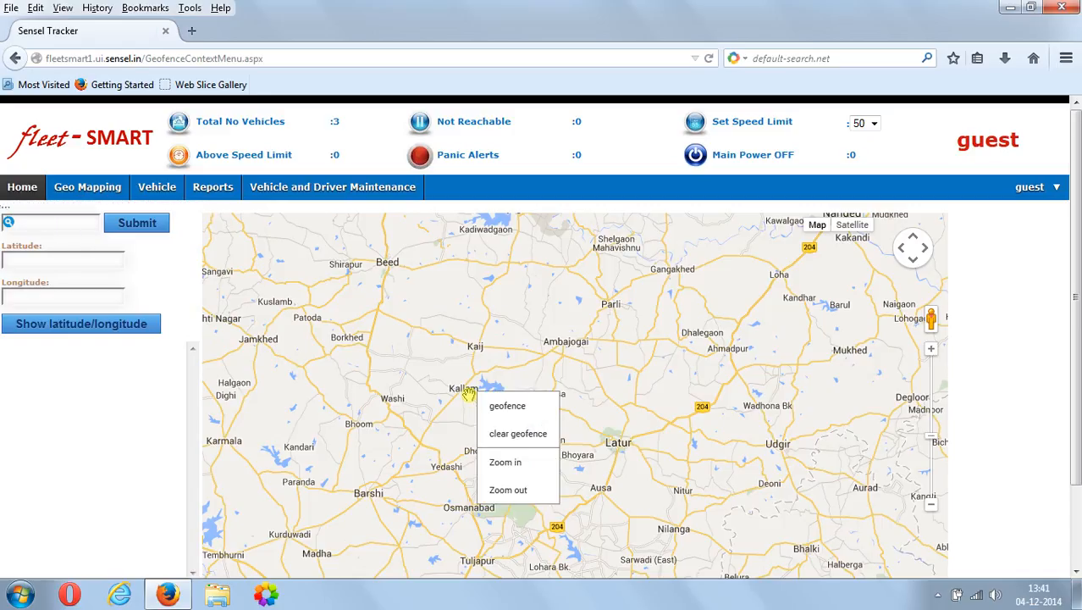
click(500, 412)
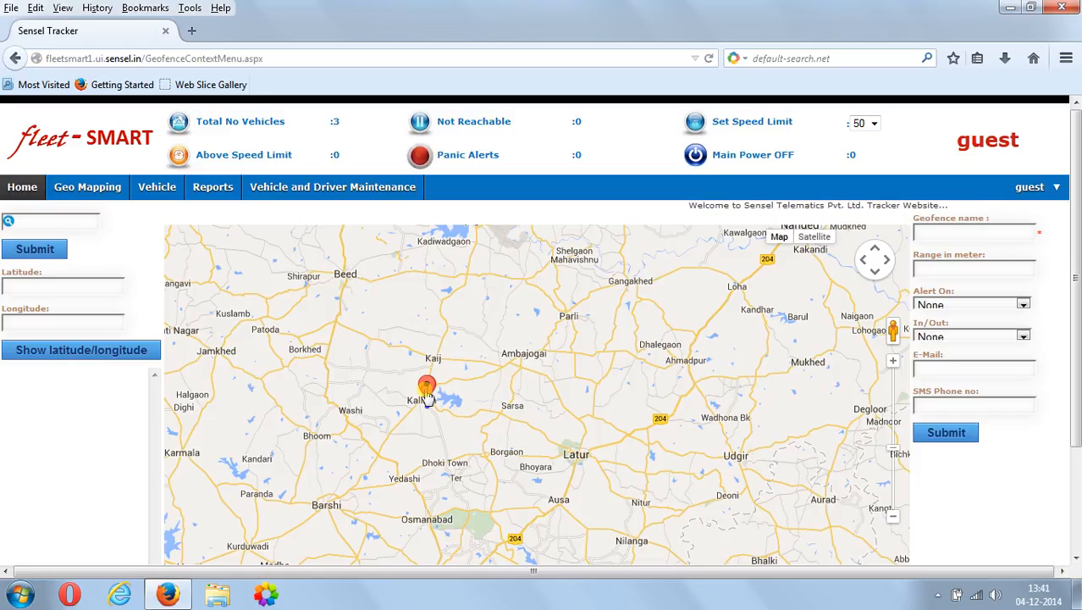
Step: Stretch the geofence southeast of Kallam by moving its marker, and inspect the area it covers
drag(427, 394, 501, 455)
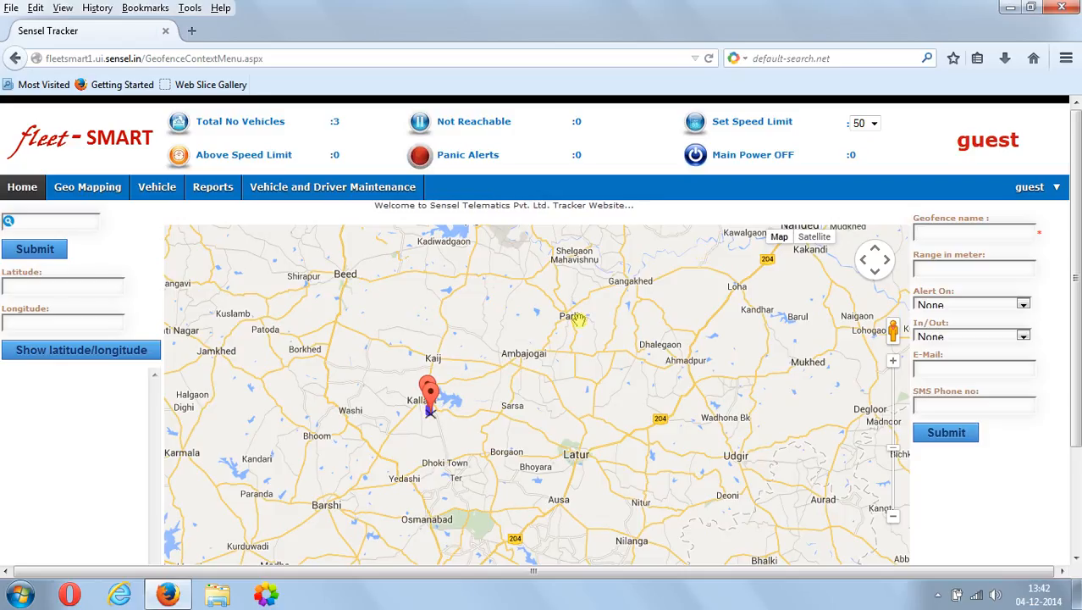
click(893, 363)
click(893, 362)
click(893, 363)
click(893, 362)
click(893, 362)
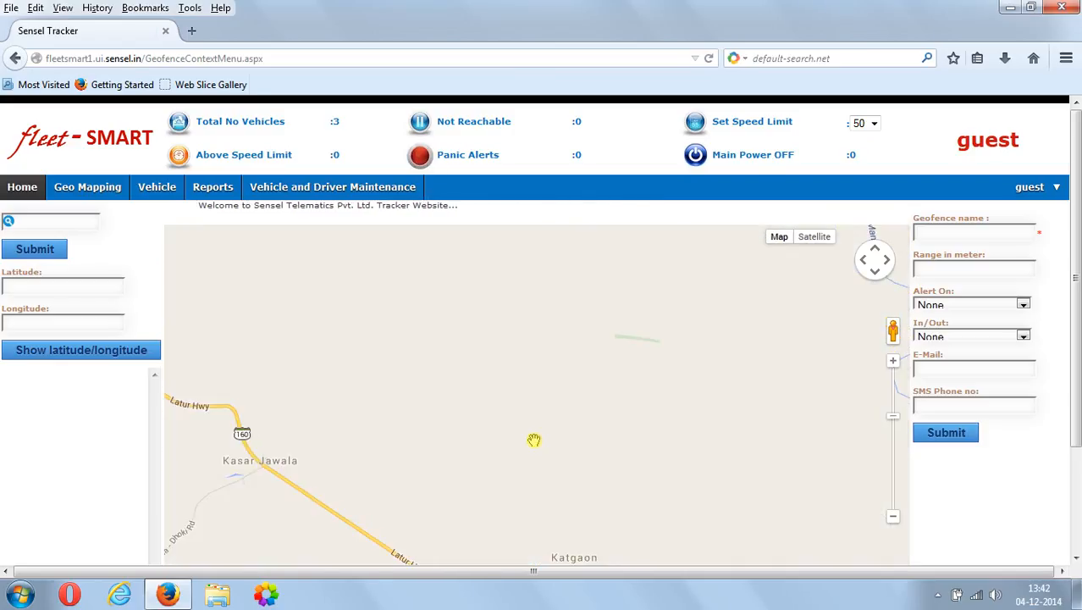
drag(335, 372, 877, 419)
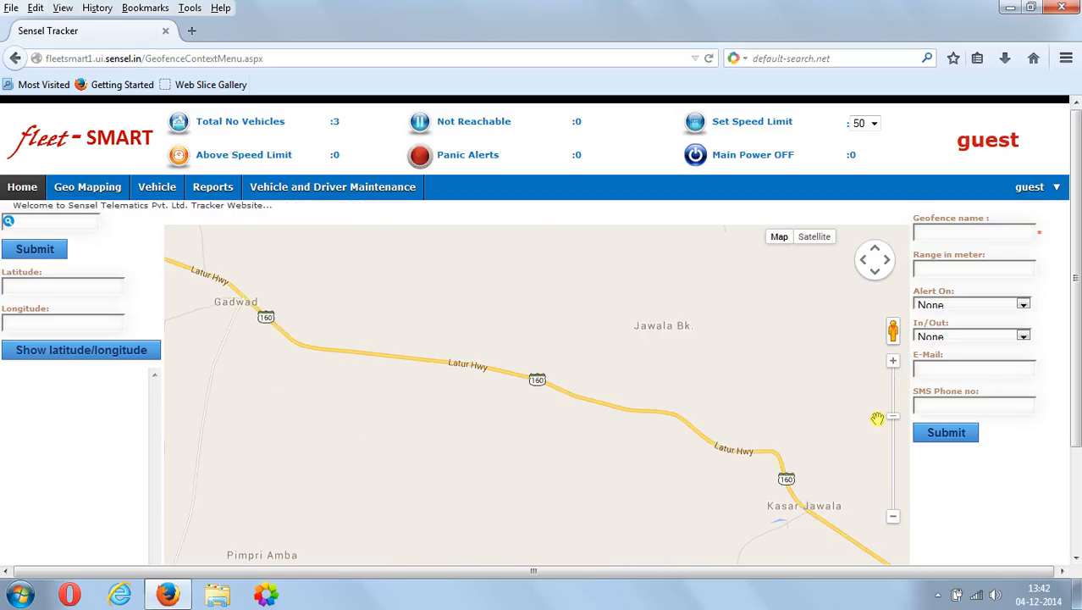
scroll(579, 391, down, 4)
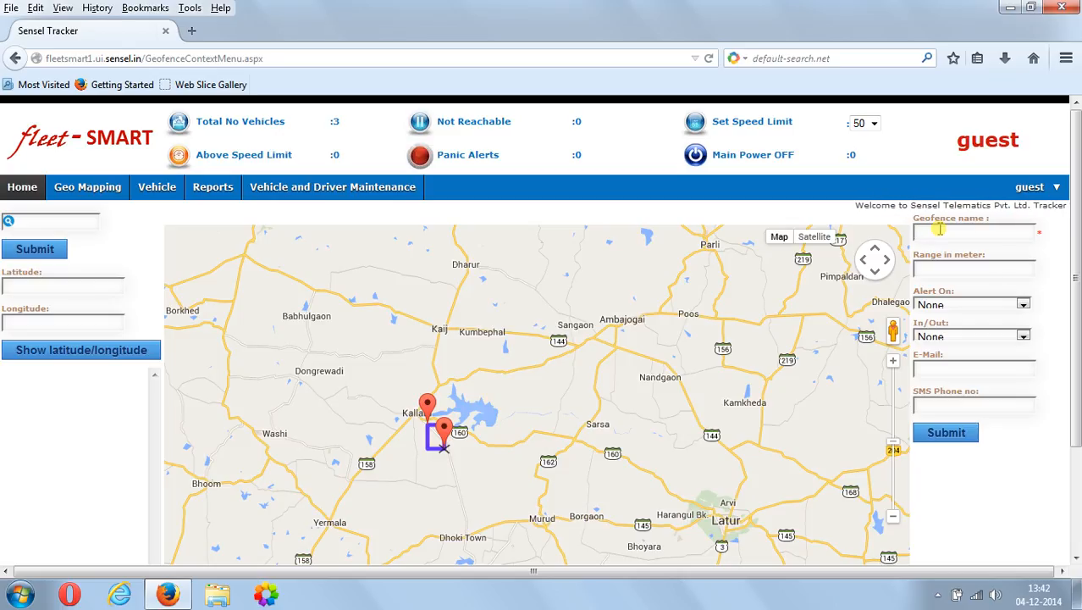
Step: Name the geofence ABC and set its range to 5000 meters
text(BC)
click(966, 269)
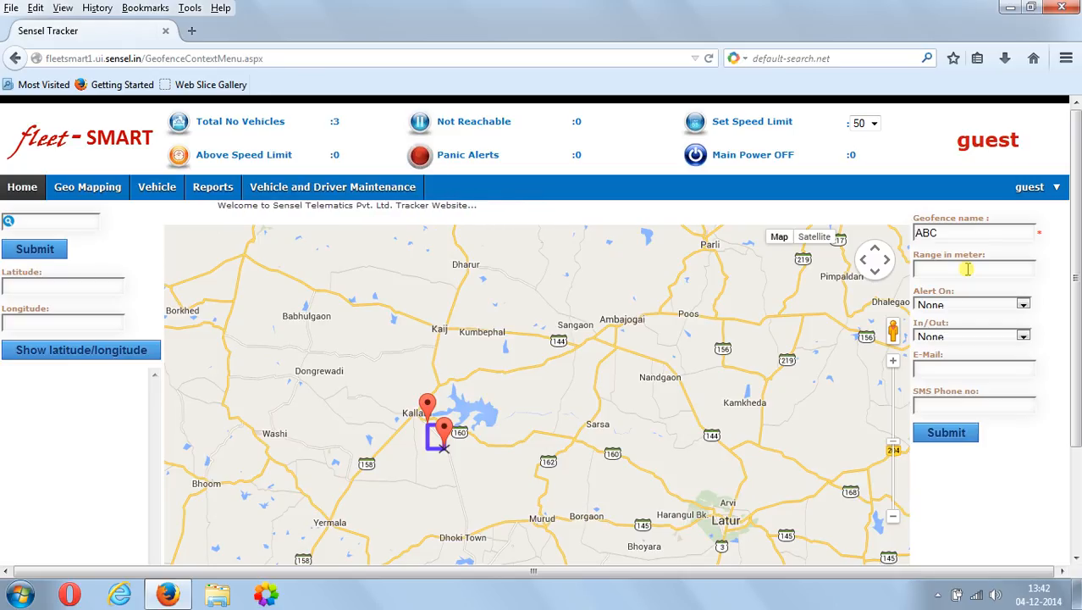
text(5000)
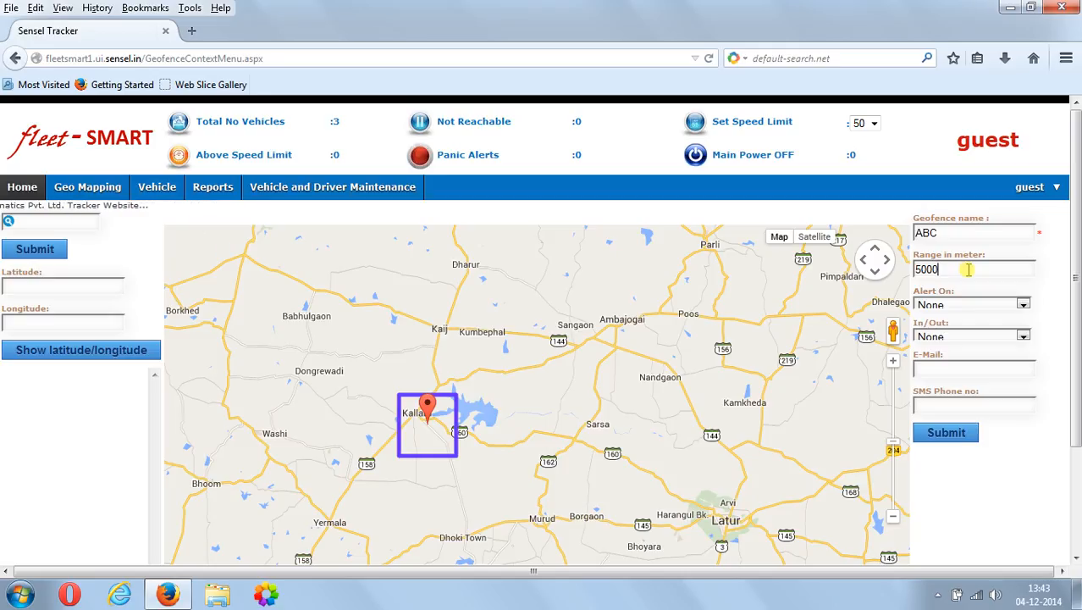
Step: Review the geofence's Alert On and In/Out options, leaving both set to None
click(1022, 305)
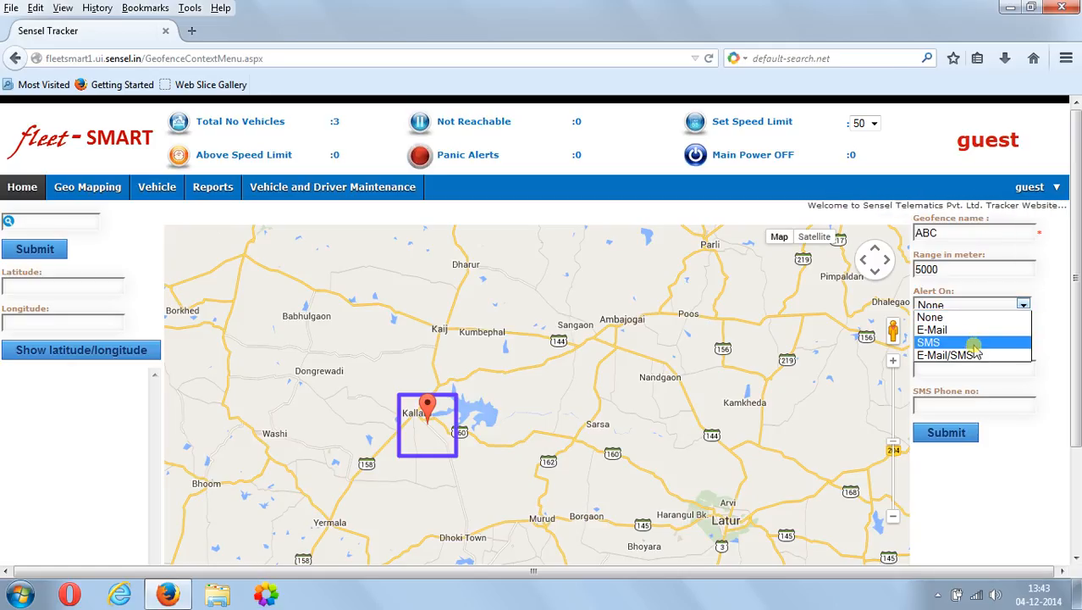
click(1054, 359)
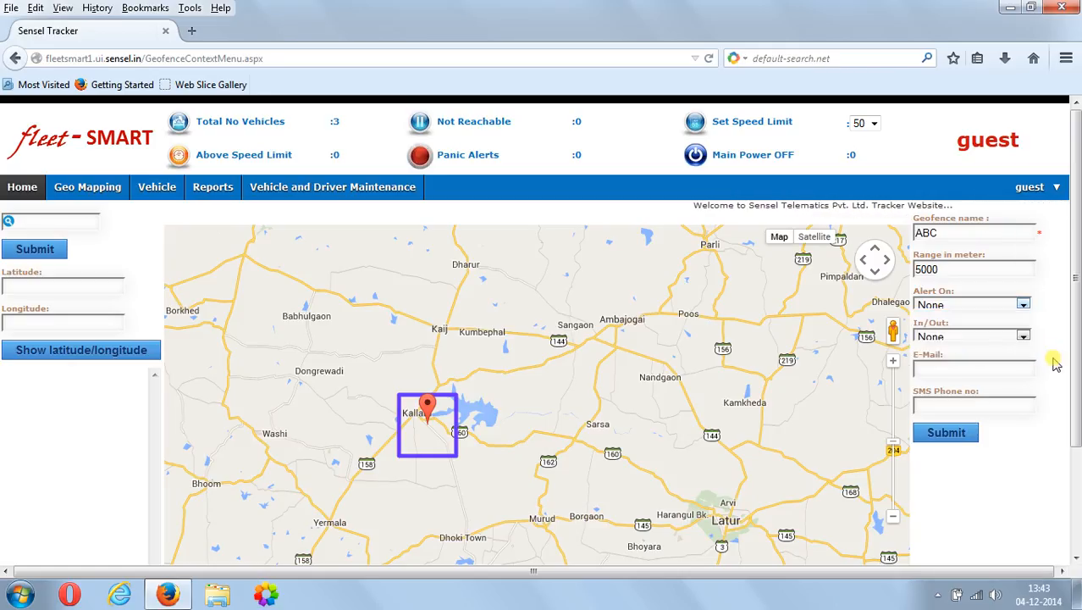
click(1023, 337)
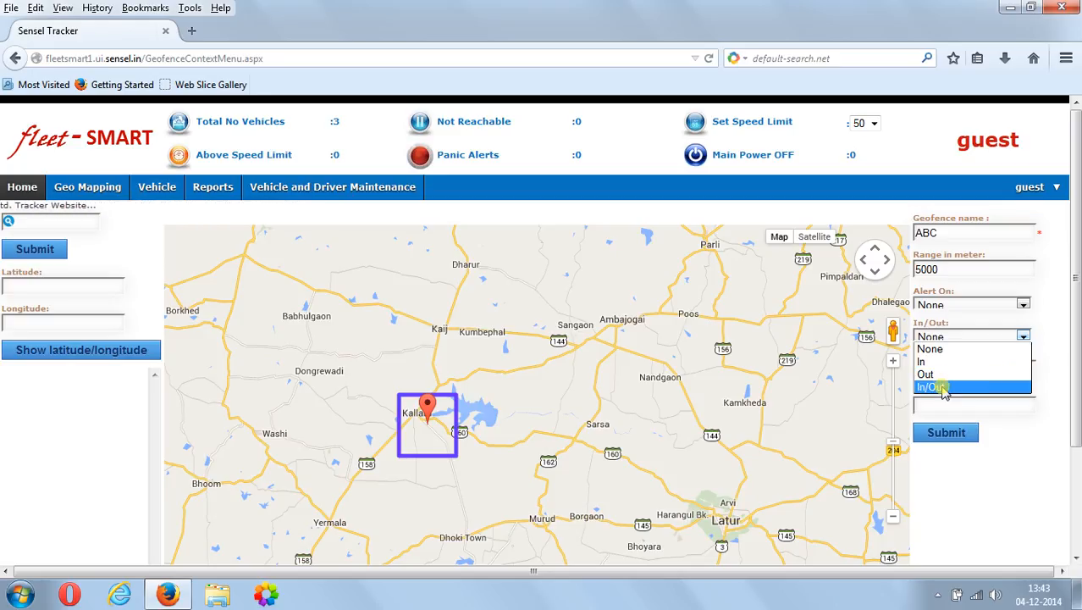
click(1045, 390)
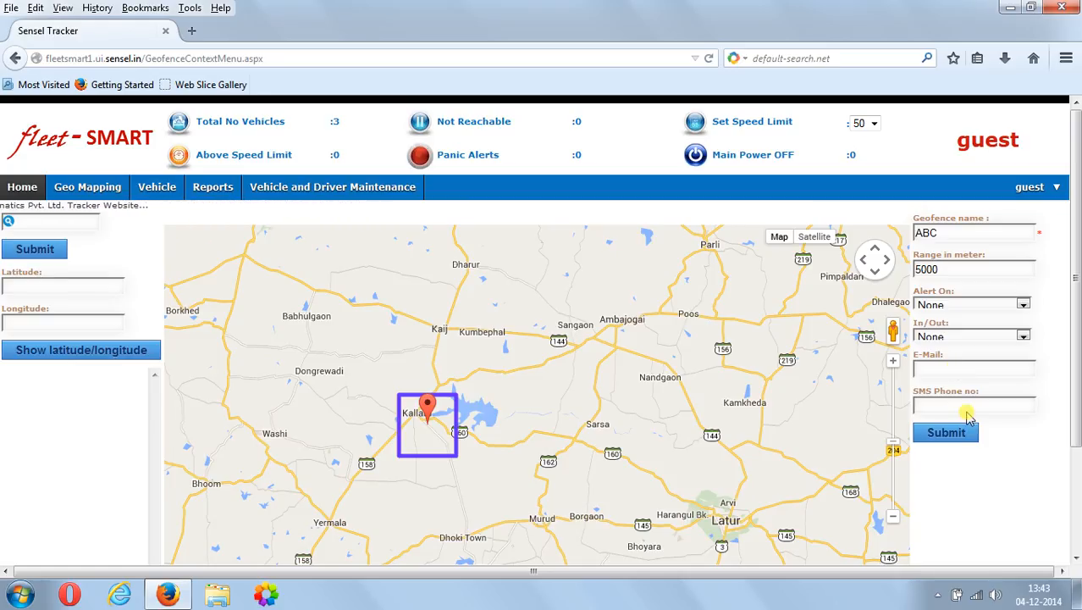
Step: Open the Capture Reference Route page and display the Viviana Mall, Thane to Bharat Nagar route on the map
click(92, 186)
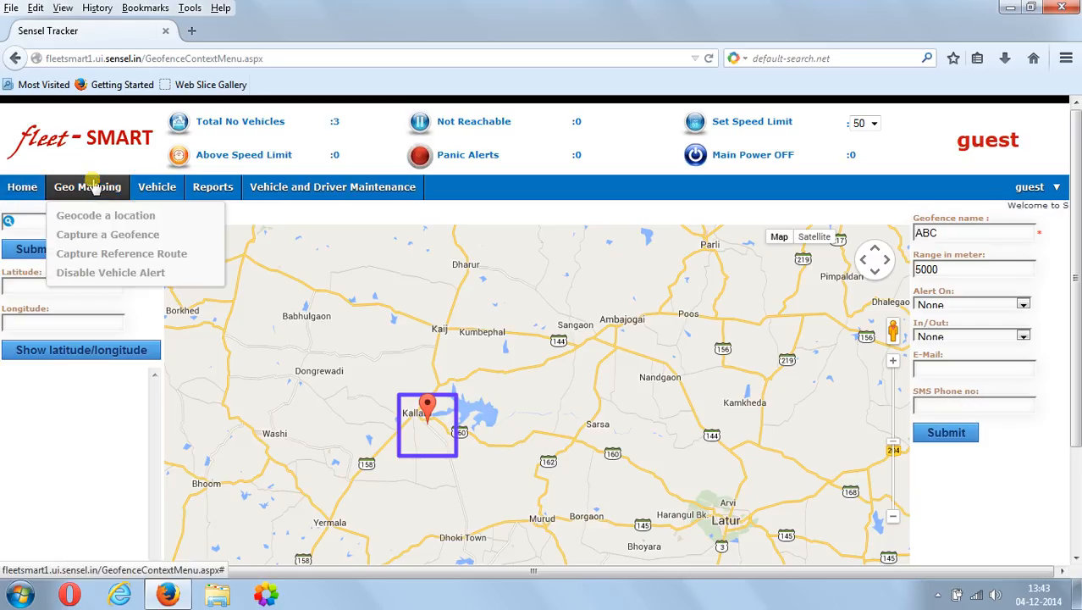
click(85, 254)
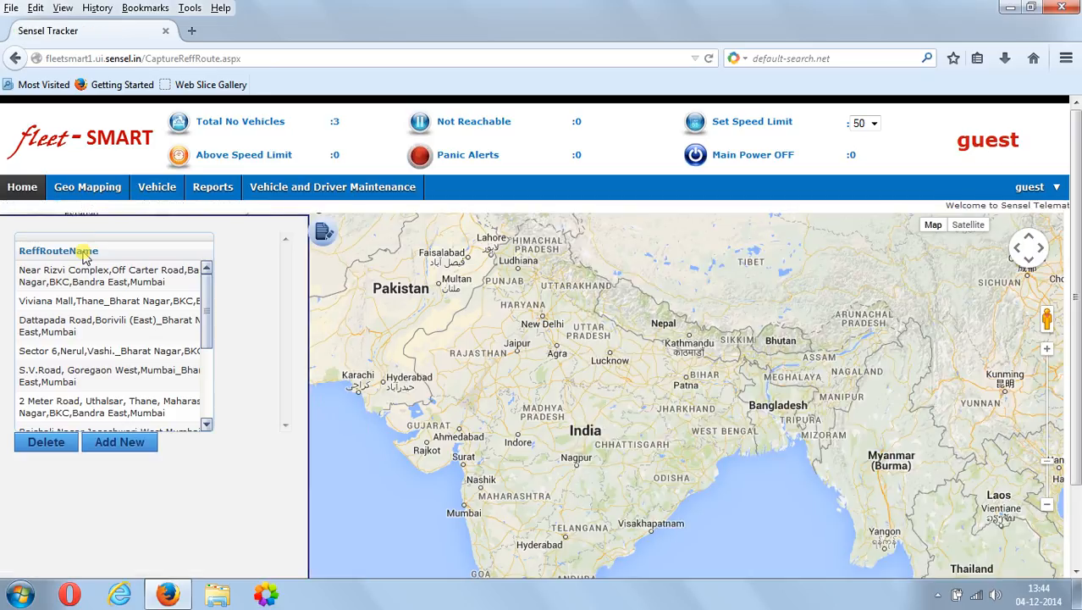
click(190, 301)
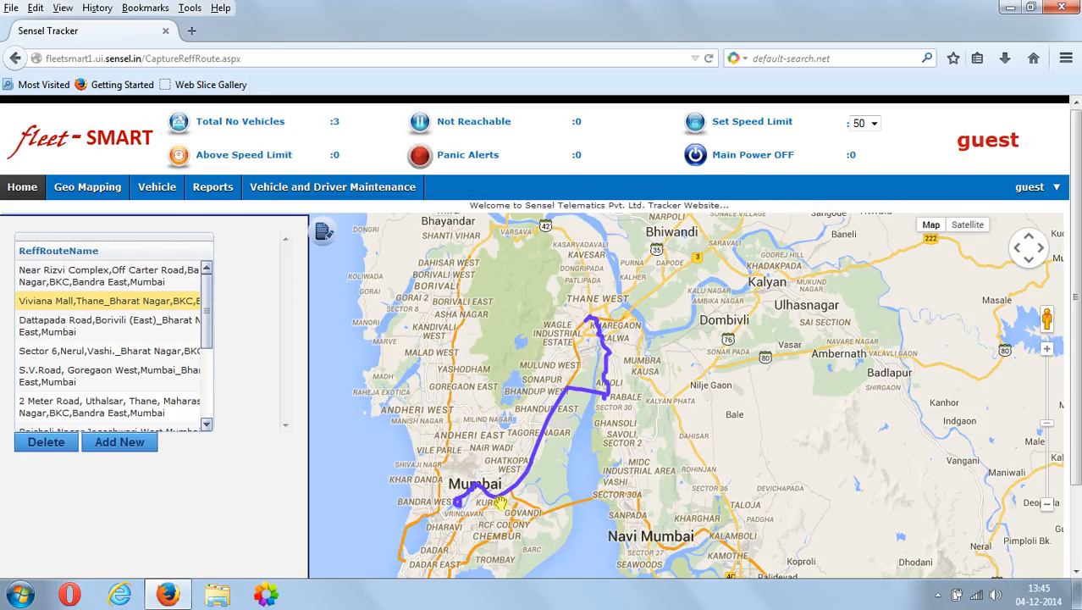
click(120, 441)
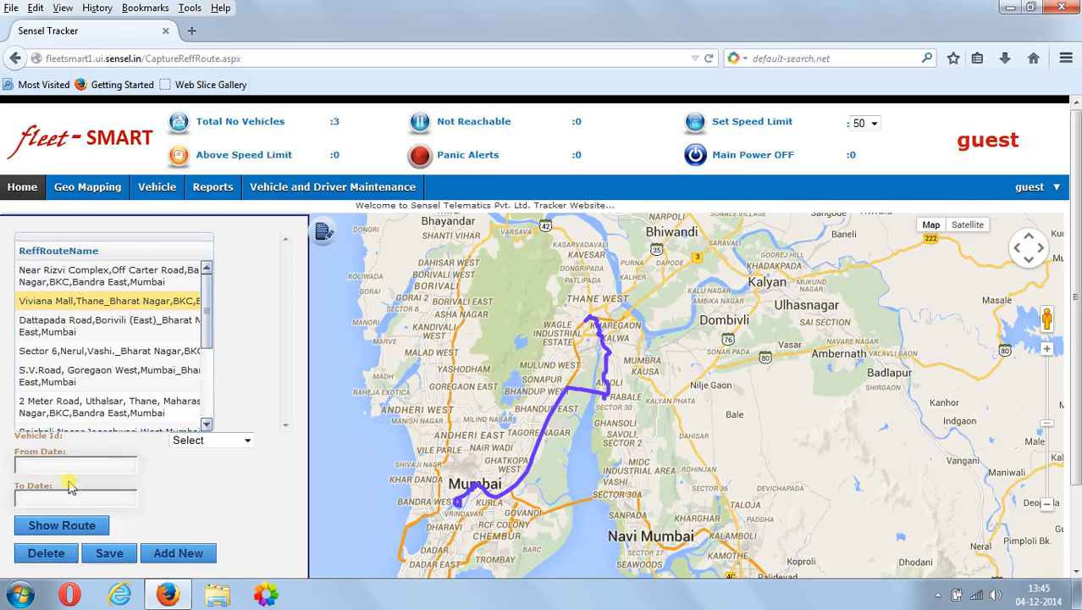
click(247, 444)
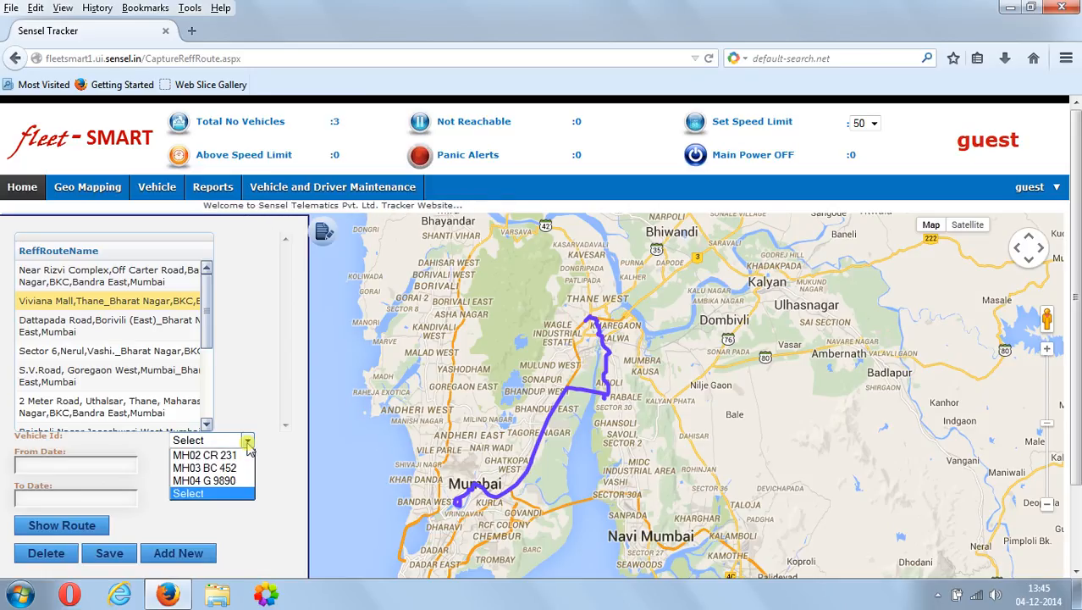
click(214, 456)
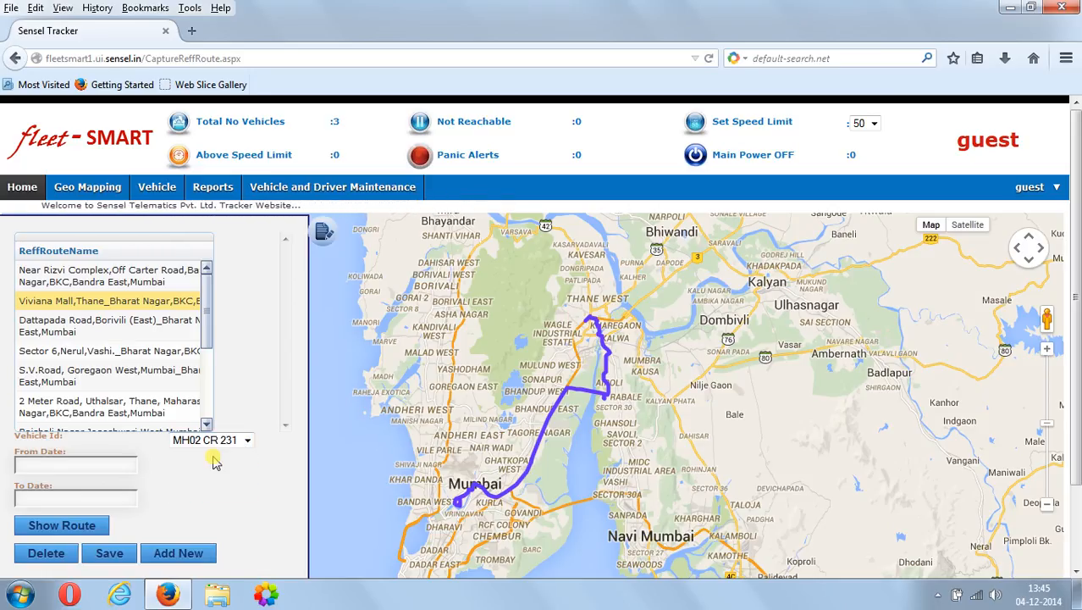
click(60, 464)
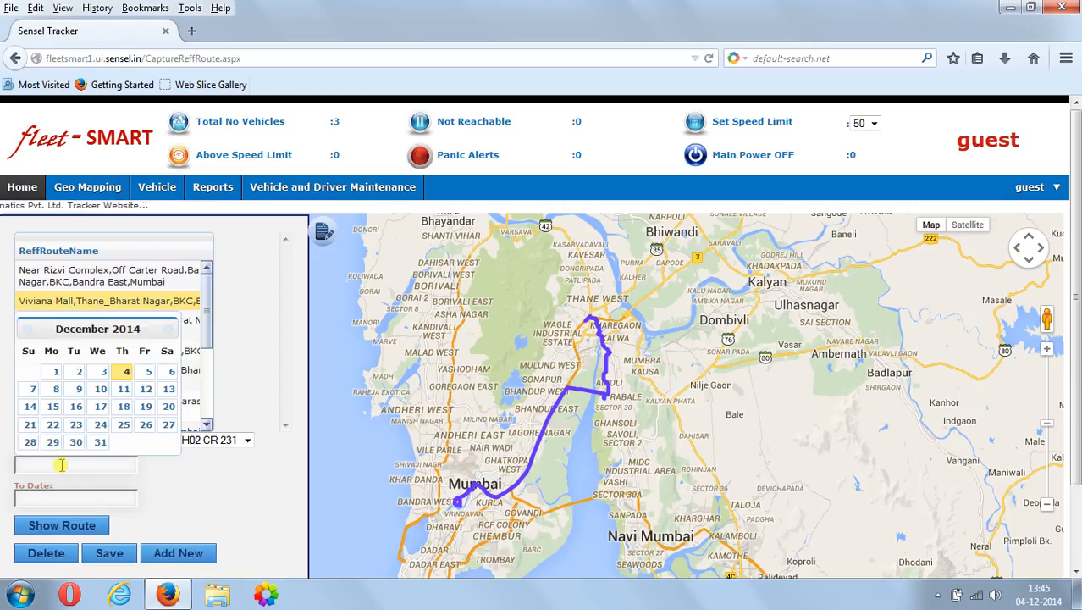
click(101, 374)
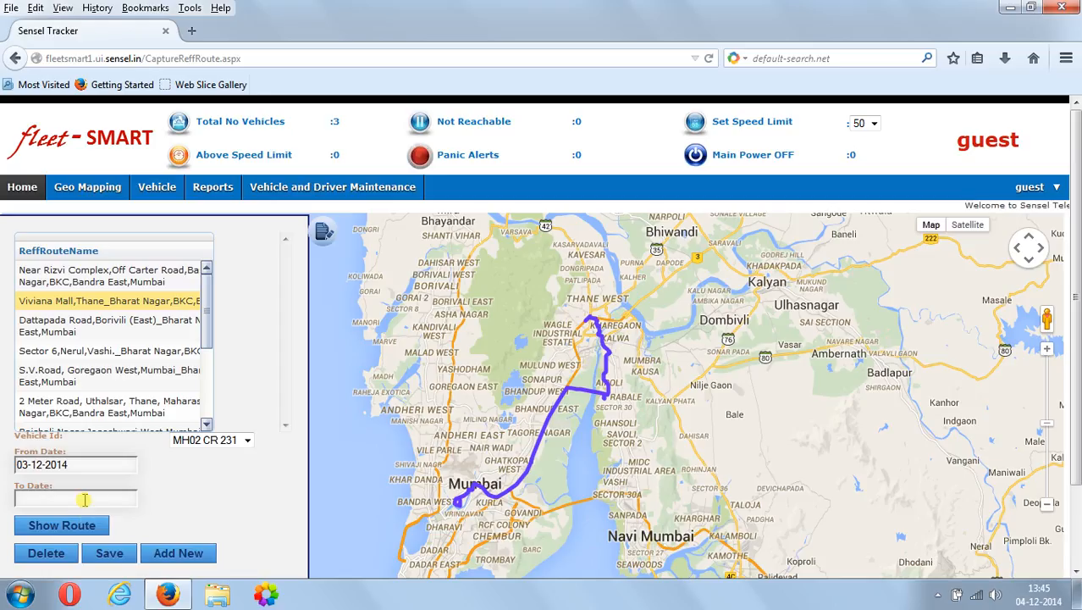
click(85, 500)
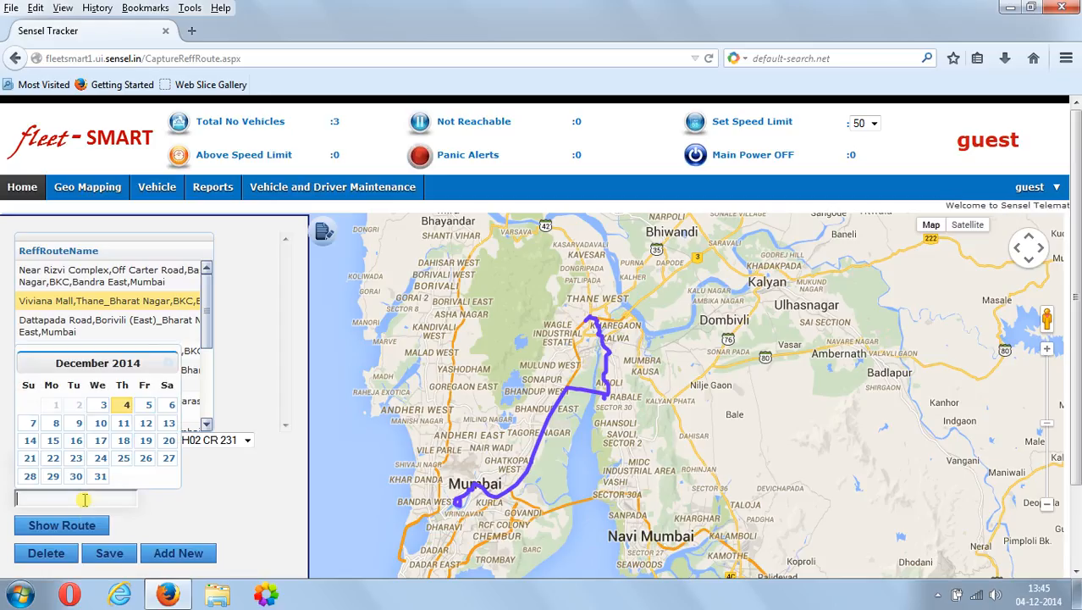
click(126, 404)
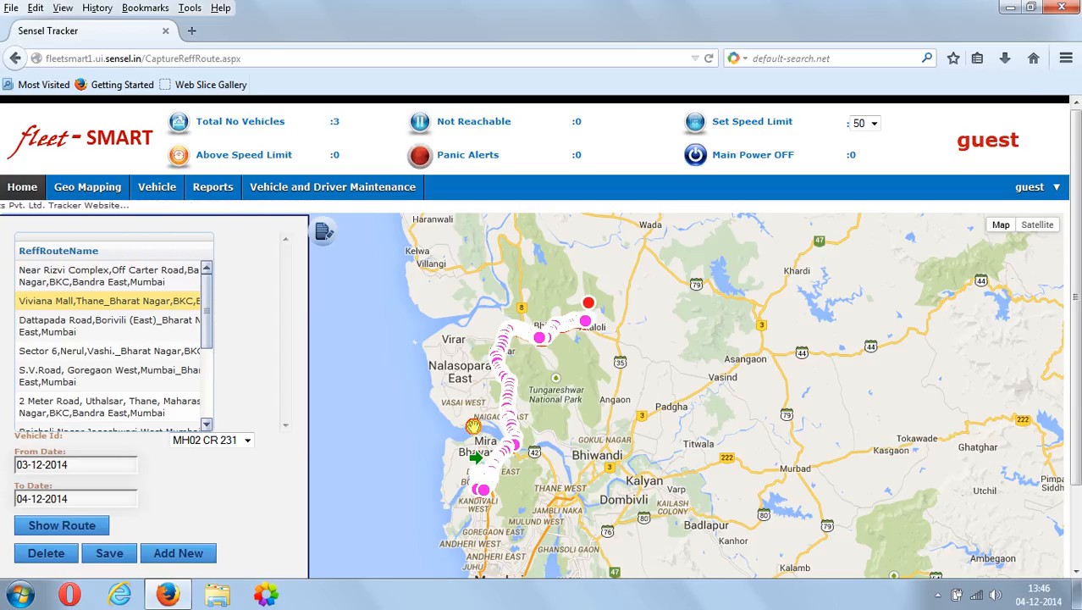
Step: Capture the track point south of Chinchoti as the route's source and the point by the Ulhas River crossing near Varsava as its destination
scroll(472, 425, up, 1)
scroll(472, 426, up, 2)
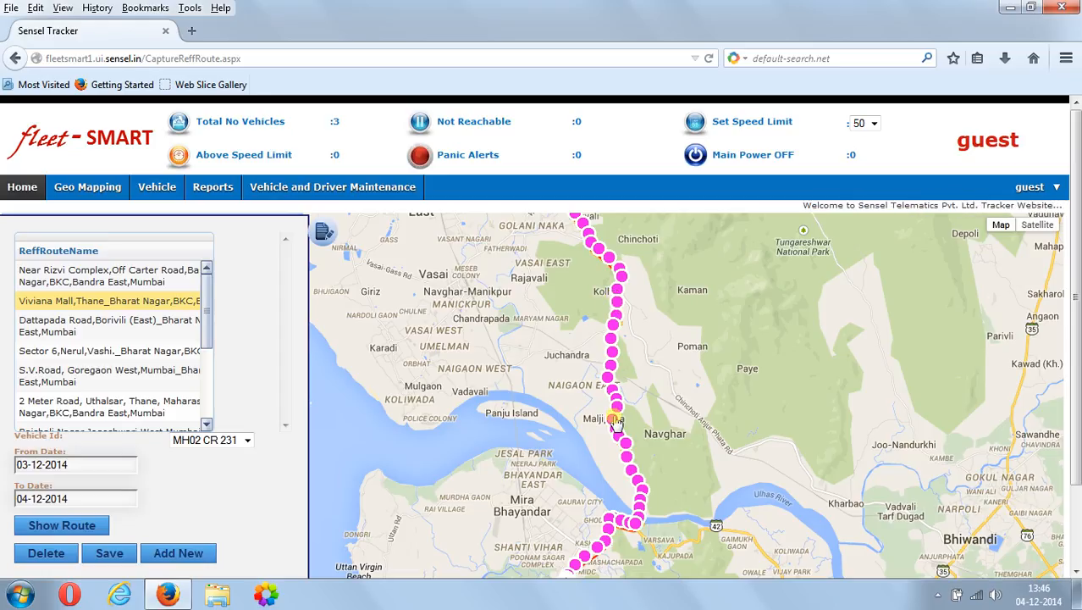
right_click(617, 295)
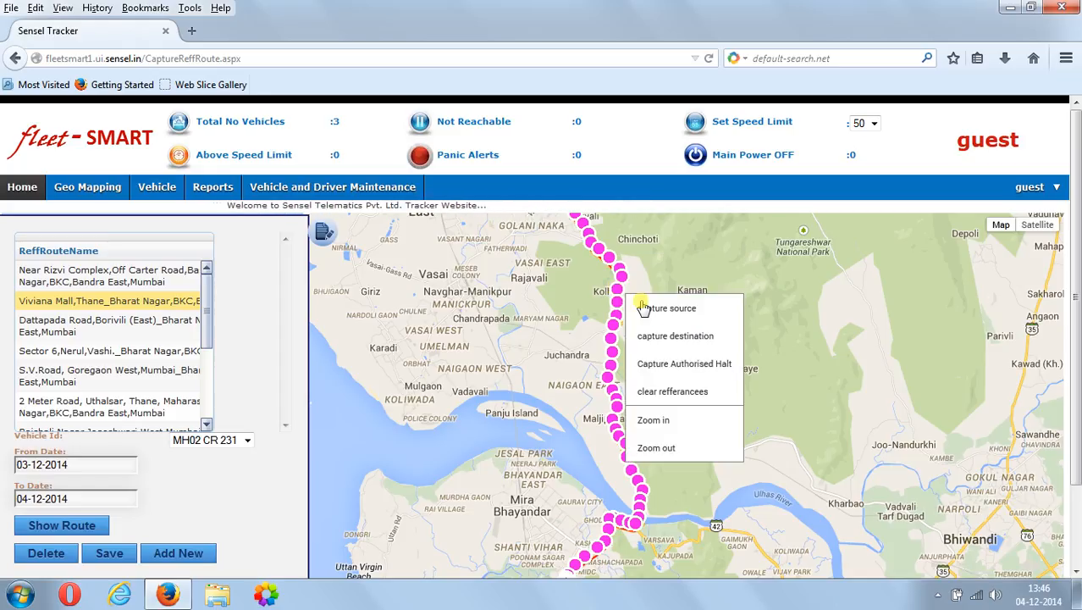
click(651, 308)
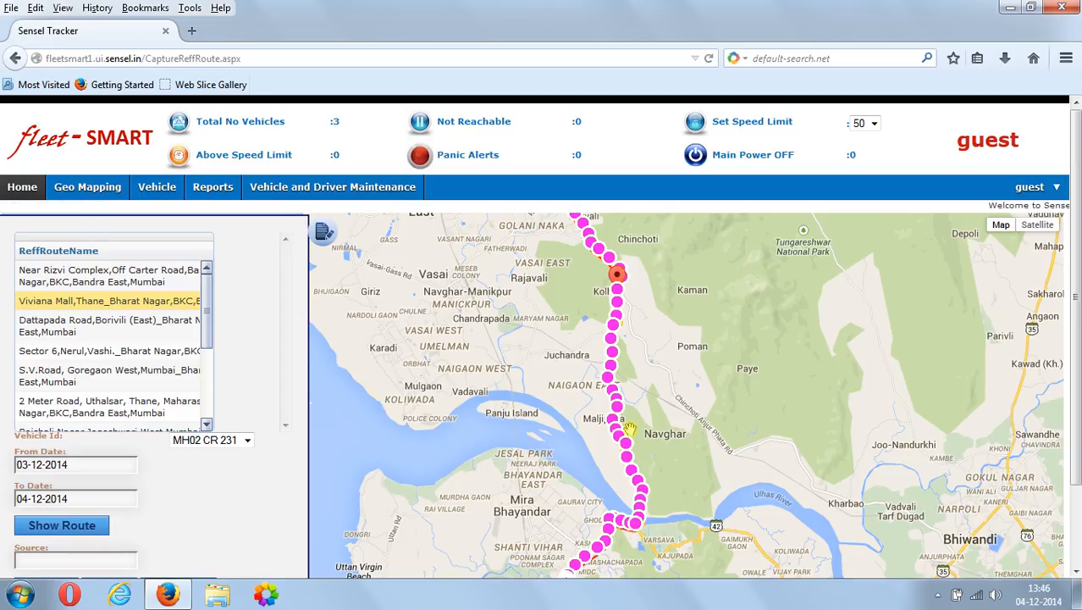
right_click(636, 531)
click(694, 440)
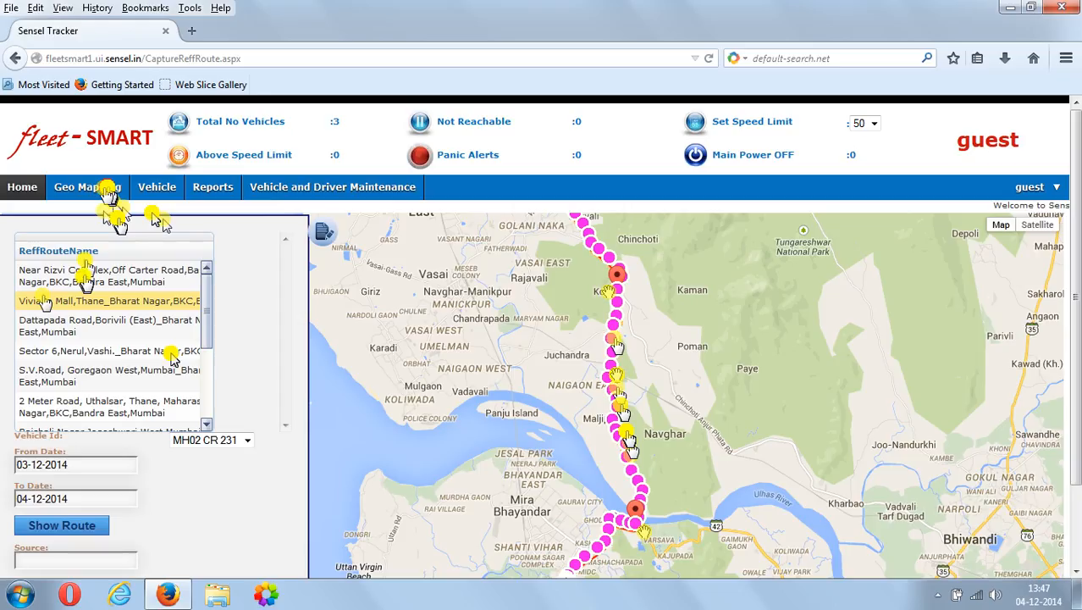
Step: Leave the reference route page and return to the Home page
click(25, 189)
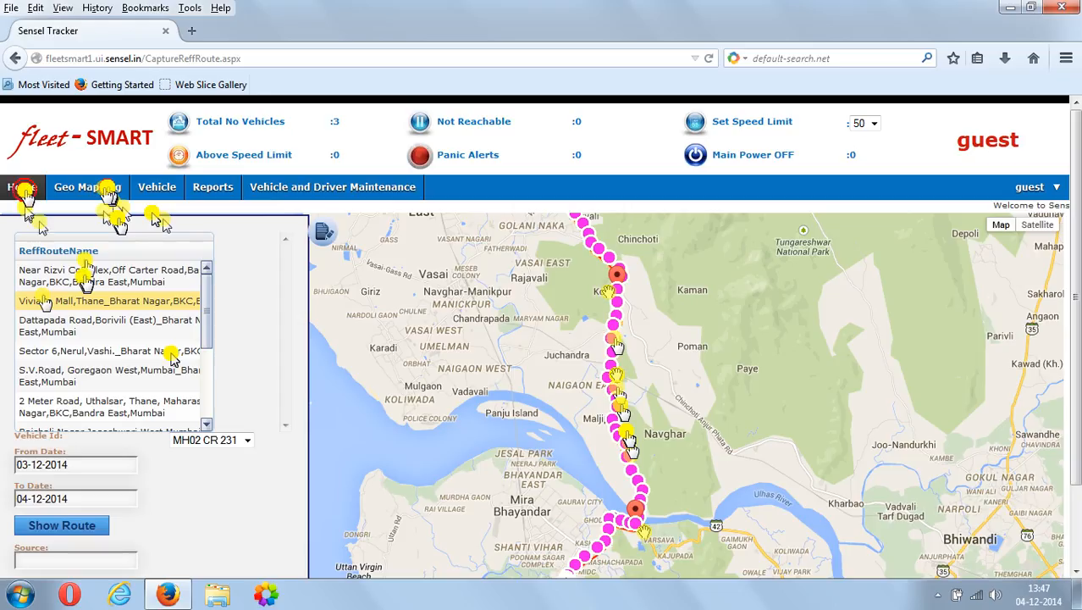